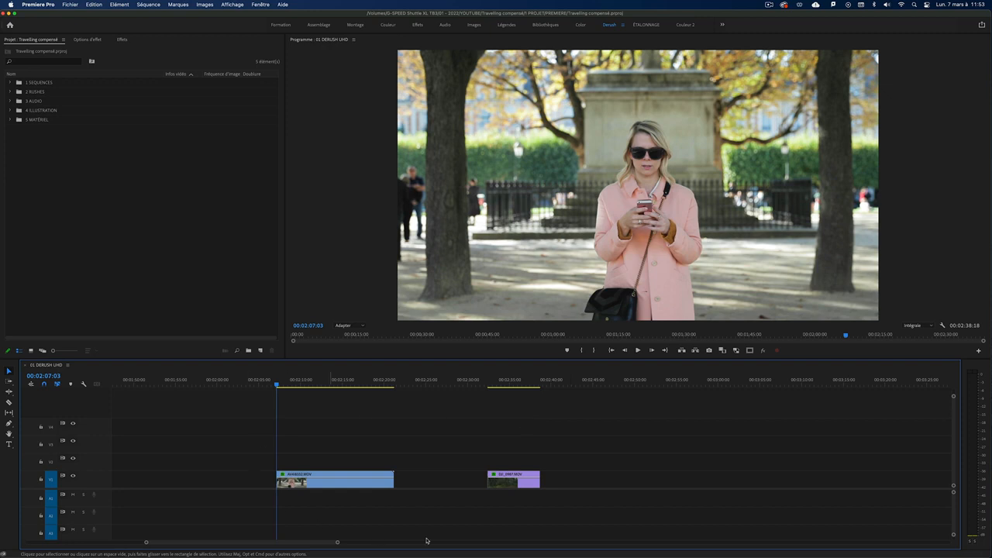
Play the woman clip and the mountain clip to review both camera moves, and return to the start of the woman clip.
{"action": "left_click", "coordinate": [309, 483]}
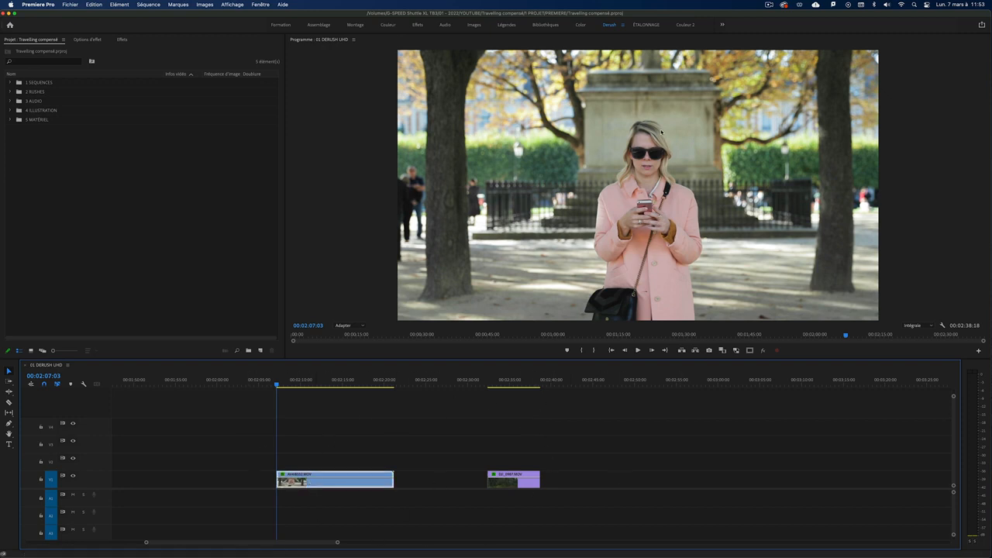
{"action": "key", "text": "space"}
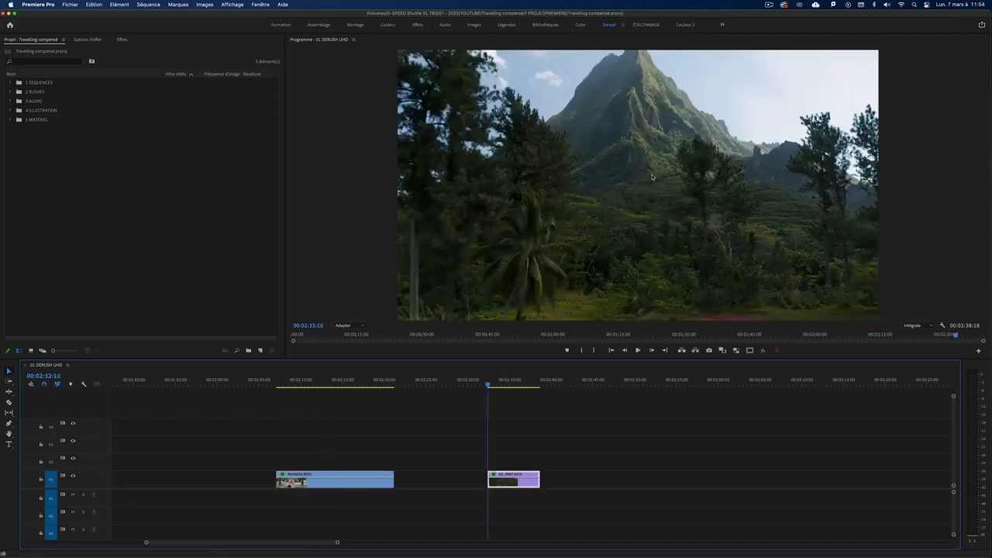
{"action": "key", "text": "space"}
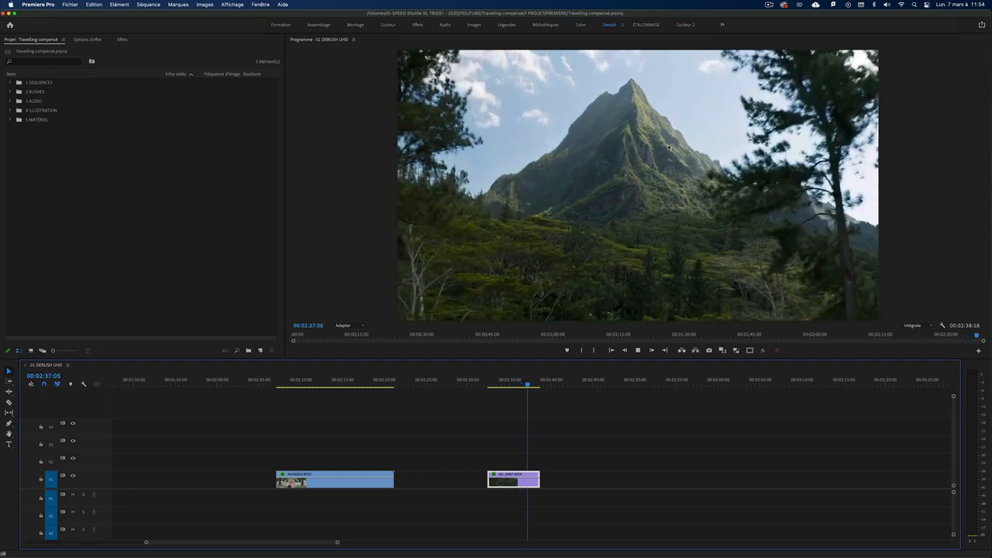
{"action": "key", "text": "space"}
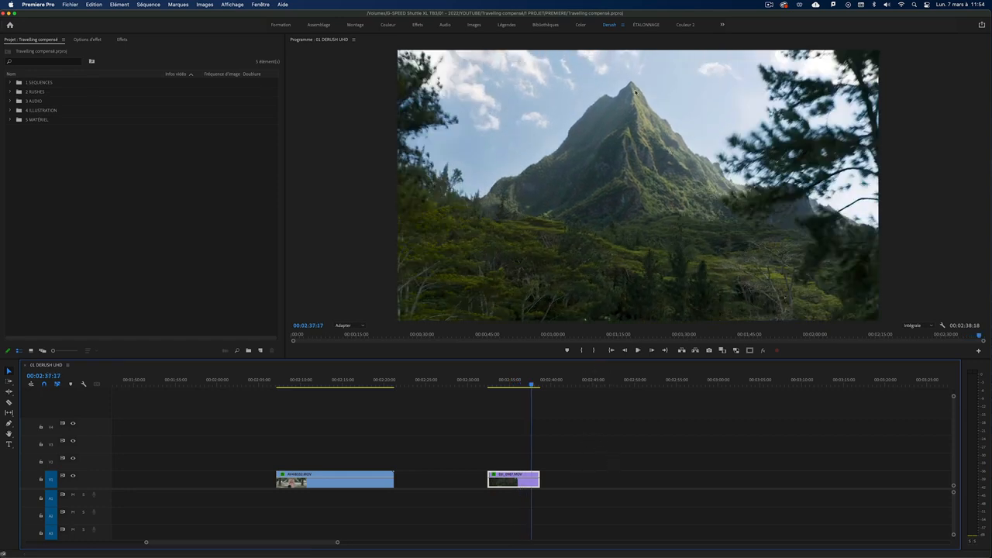
{"action": "left_click", "coordinate": [279, 382]}
{"action": "key", "text": "Up"}
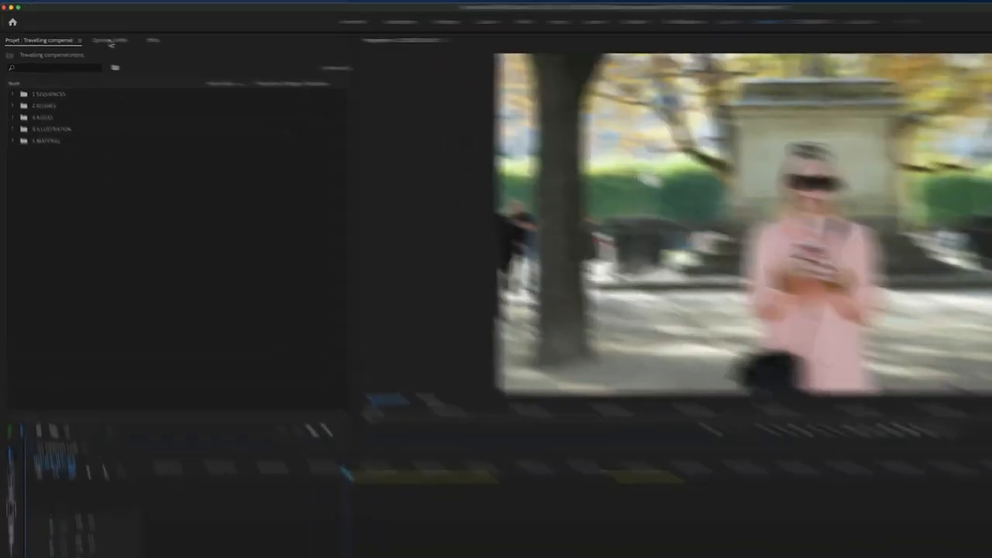
Try different Position and Scale values on the woman clip, and reset both parameters to their defaults.
{"action": "left_click", "coordinate": [88, 39]}
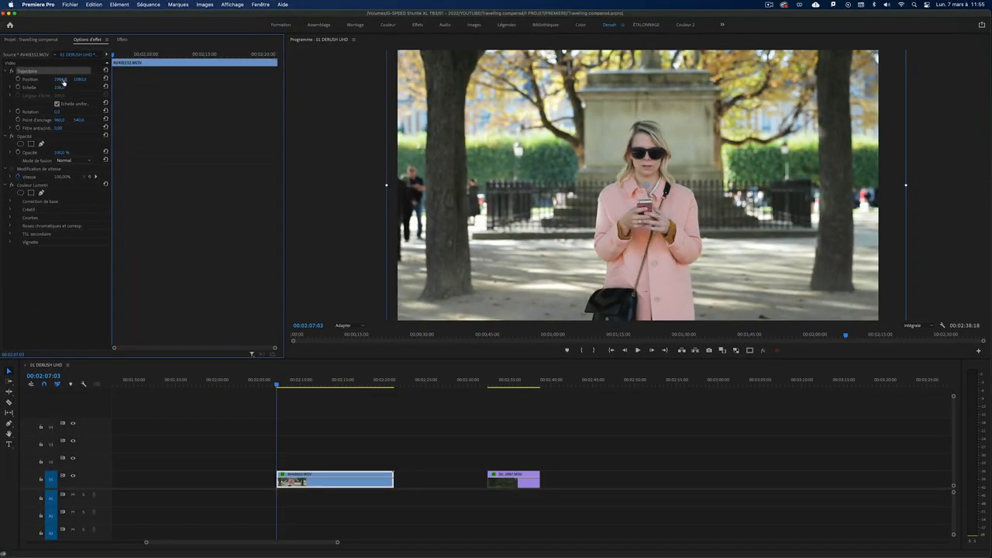
{"action": "left_click_drag", "start_coordinate": [66, 81], "coordinate": [20, 81]}
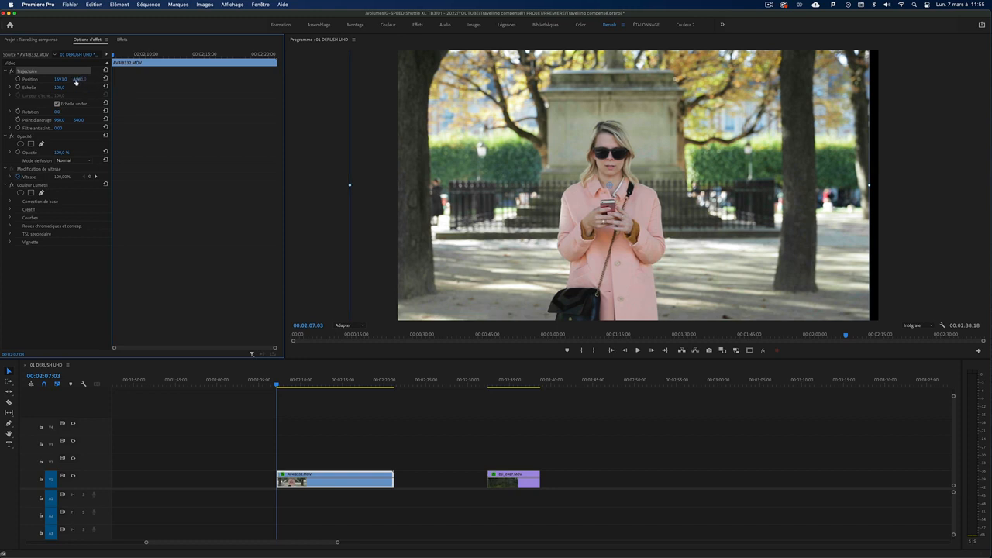
{"action": "mouse_move", "coordinate": [78, 81]}
{"action": "left_mouse_down"}
{"action": "mouse_move", "coordinate": [101, 80]}
{"action": "mouse_move", "coordinate": [69, 81]}
{"action": "mouse_move", "coordinate": [80, 79]}
{"action": "left_mouse_up"}
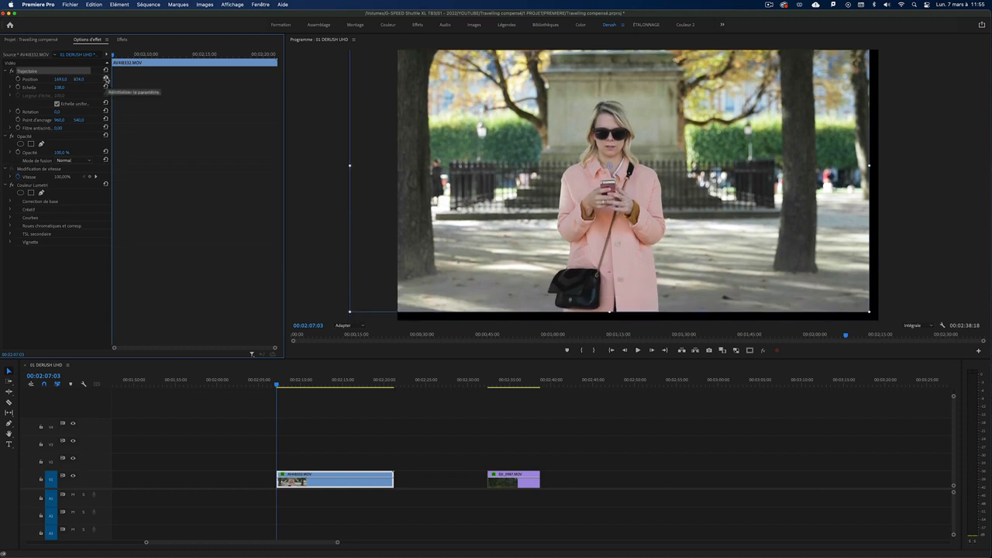
{"action": "left_click", "coordinate": [106, 79]}
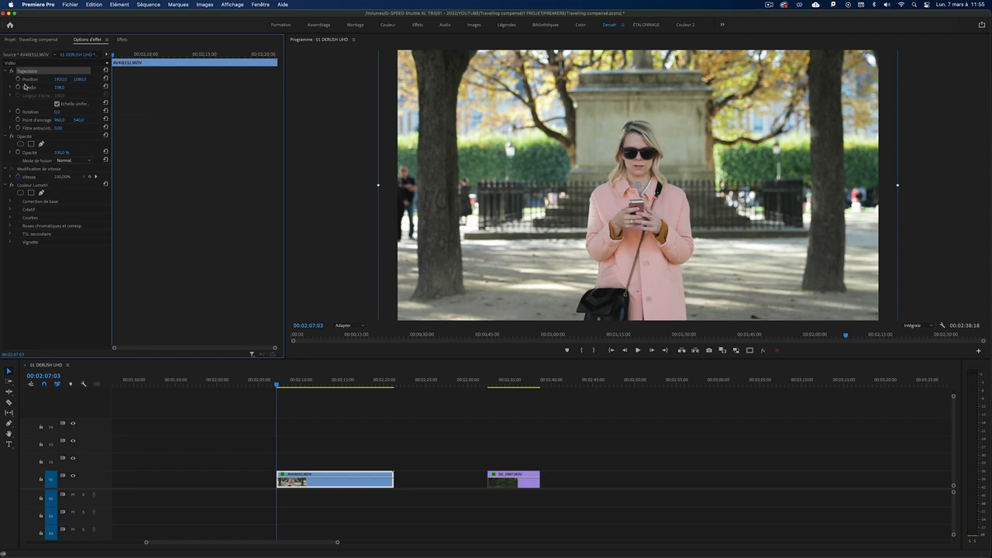
{"action": "mouse_move", "coordinate": [58, 88]}
{"action": "left_mouse_down"}
{"action": "mouse_move", "coordinate": [85, 87]}
{"action": "mouse_move", "coordinate": [50, 88]}
{"action": "mouse_move", "coordinate": [73, 88]}
{"action": "left_mouse_up"}
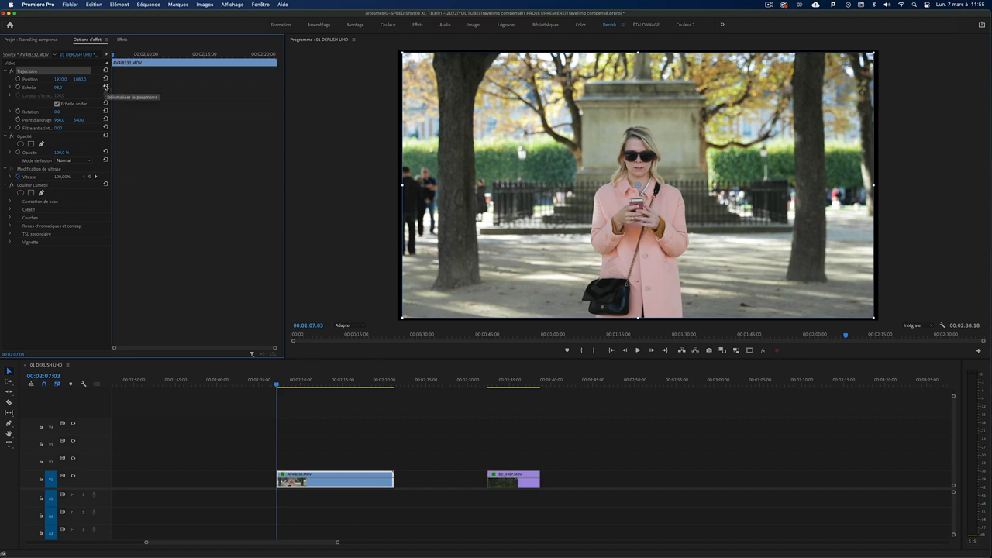
{"action": "left_click", "coordinate": [106, 87]}
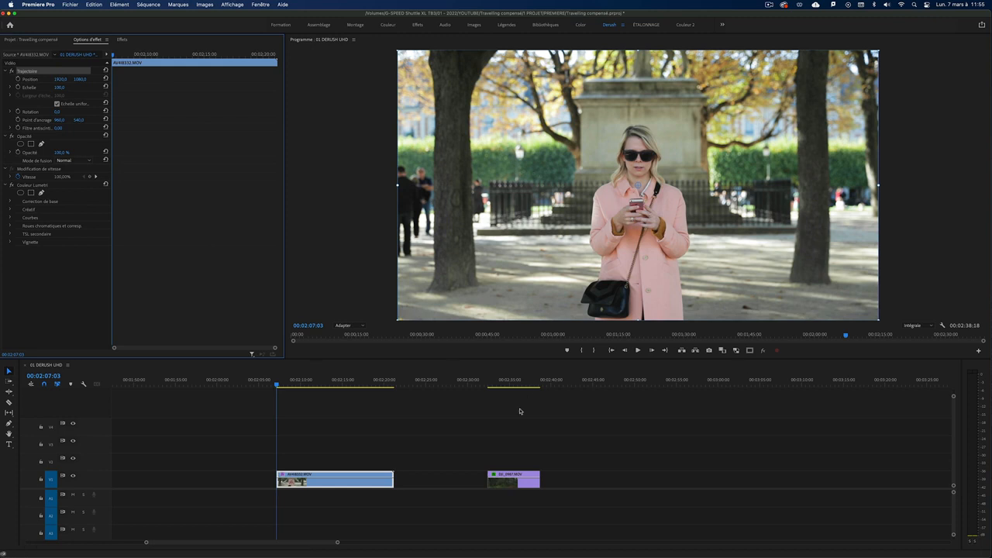
Play the opening seconds of the woman clip to review the original movement.
{"action": "left_click", "coordinate": [310, 451]}
{"action": "key", "text": "space"}
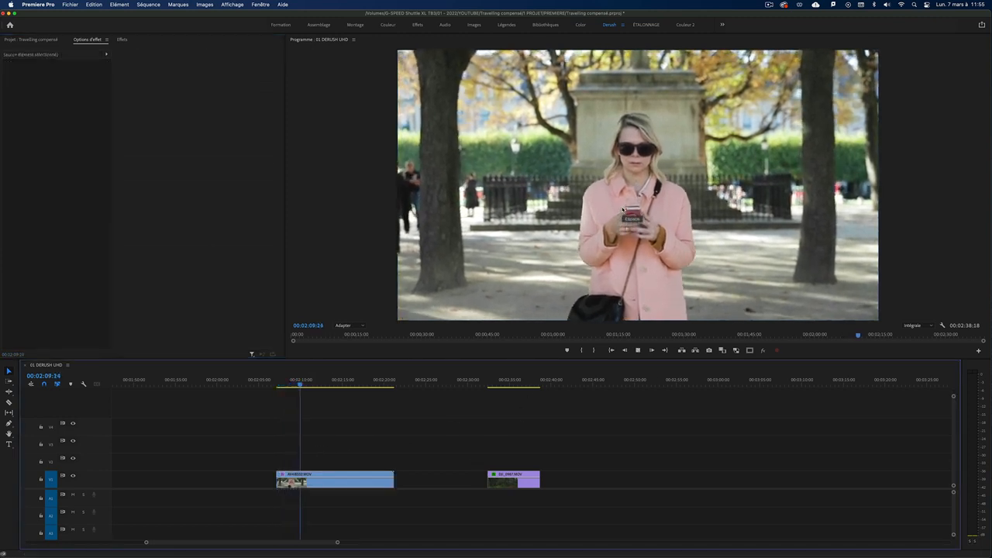
{"action": "key", "text": "space"}
Set the woman clip's scale to 130 and enable scale animation with a keyframe at the clip's start.
{"action": "left_click", "coordinate": [334, 481]}
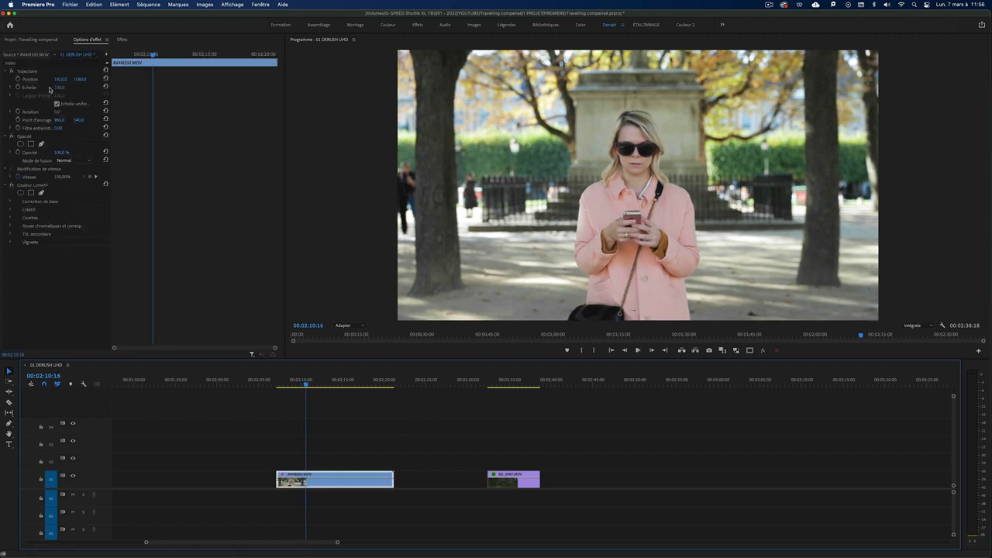
{"action": "left_click", "coordinate": [59, 88]}
{"action": "type", "text": "120"}
{"action": "key", "text": "Return"}
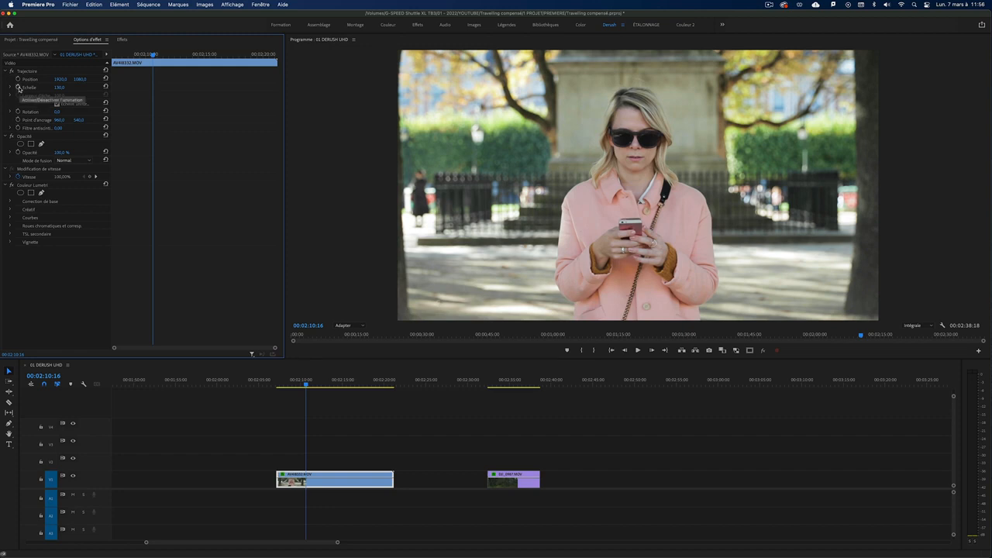
{"action": "left_click", "coordinate": [18, 88]}
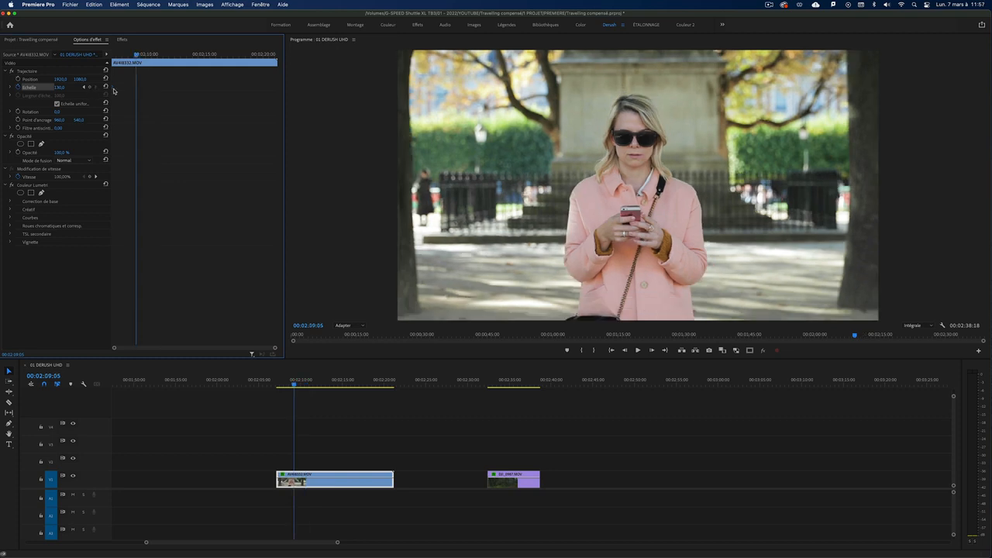
Add a second scale keyframe of 100 to the woman clip and place it at the clip's end.
{"action": "left_click", "coordinate": [60, 88]}
{"action": "type", "text": "100"}
{"action": "key", "text": "Return"}
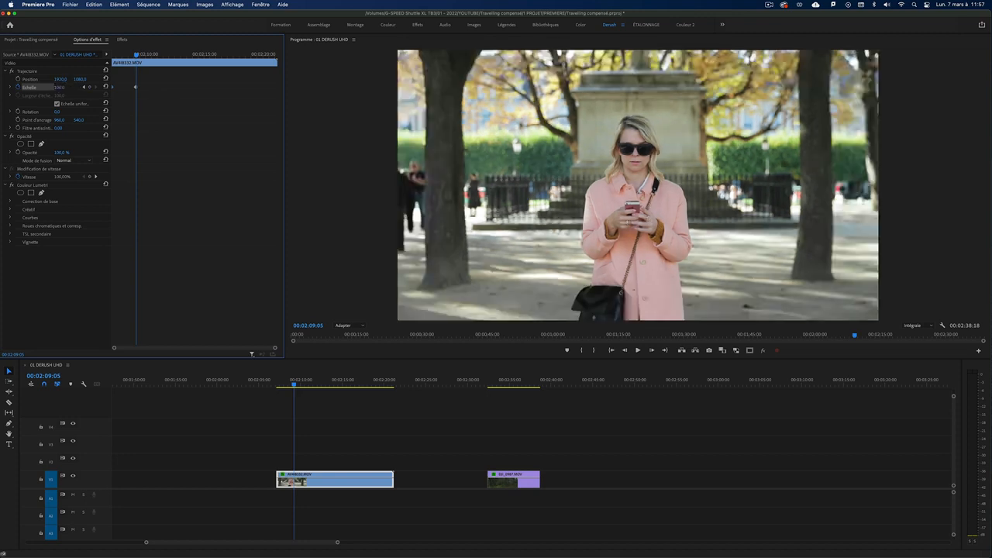
{"action": "left_click_drag", "start_coordinate": [136, 88], "coordinate": [314, 102]}
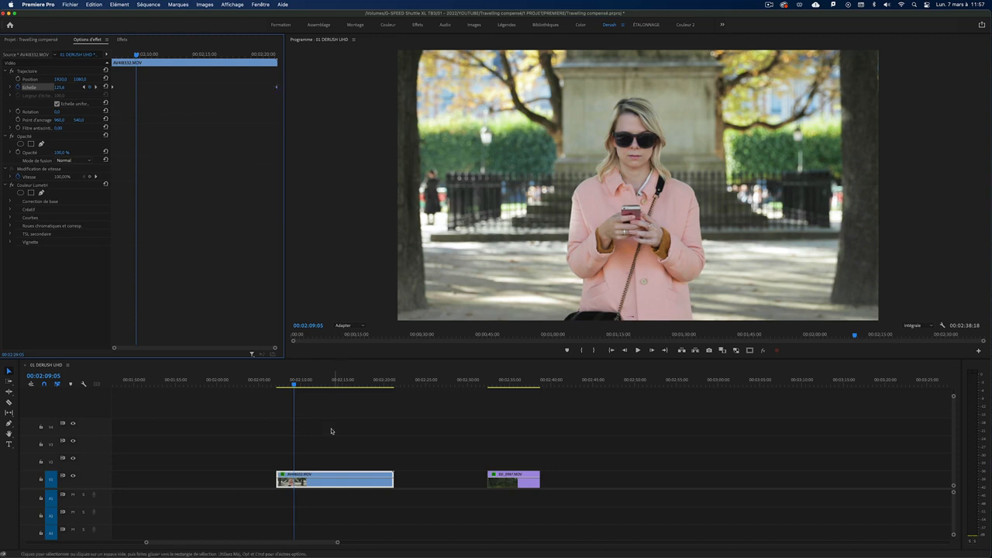
Shorten the woman clip to end at 00:02:15:04 and move its final scale keyframe to the new end.
{"action": "left_click", "coordinate": [278, 385]}
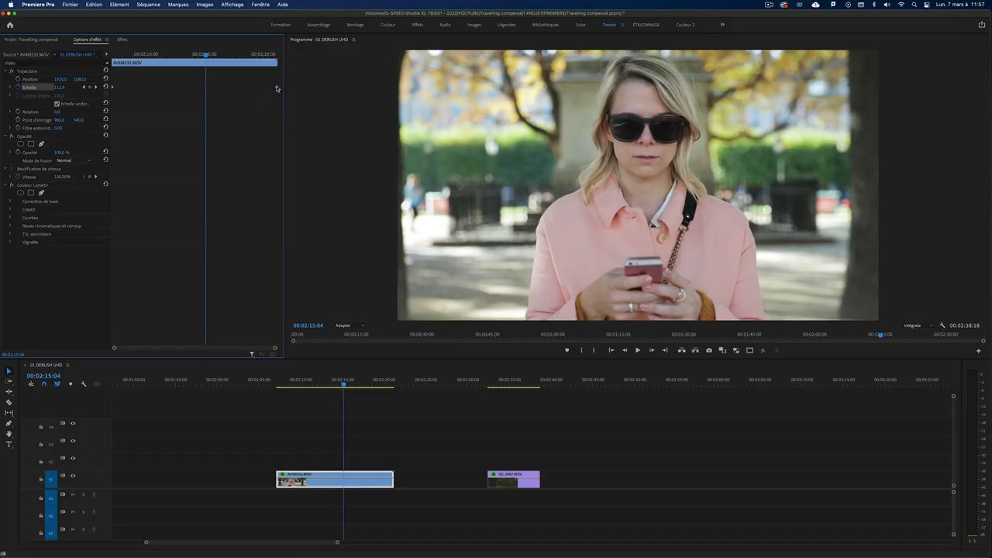
{"action": "left_click_drag", "start_coordinate": [277, 89], "coordinate": [203, 88]}
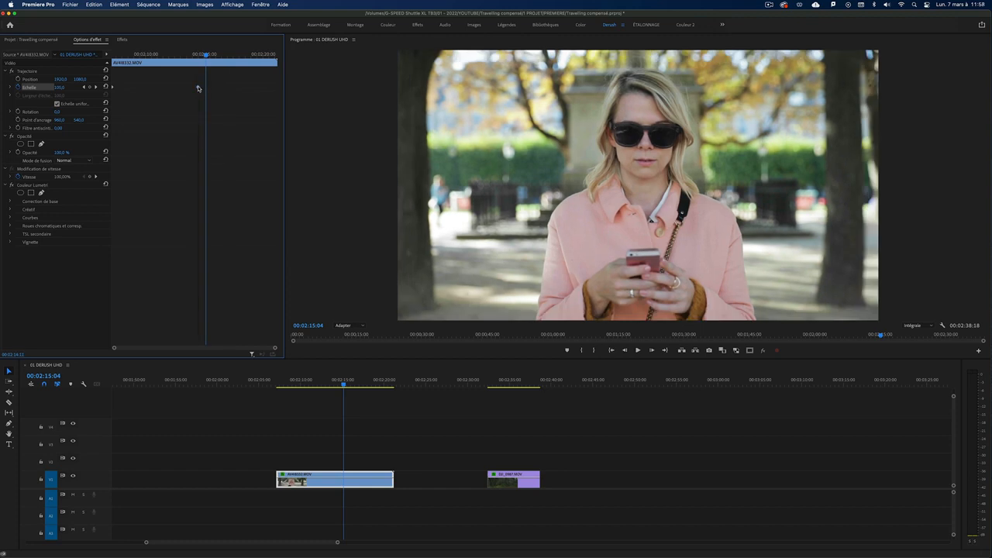
{"action": "left_click_drag", "start_coordinate": [393, 479], "coordinate": [343, 480]}
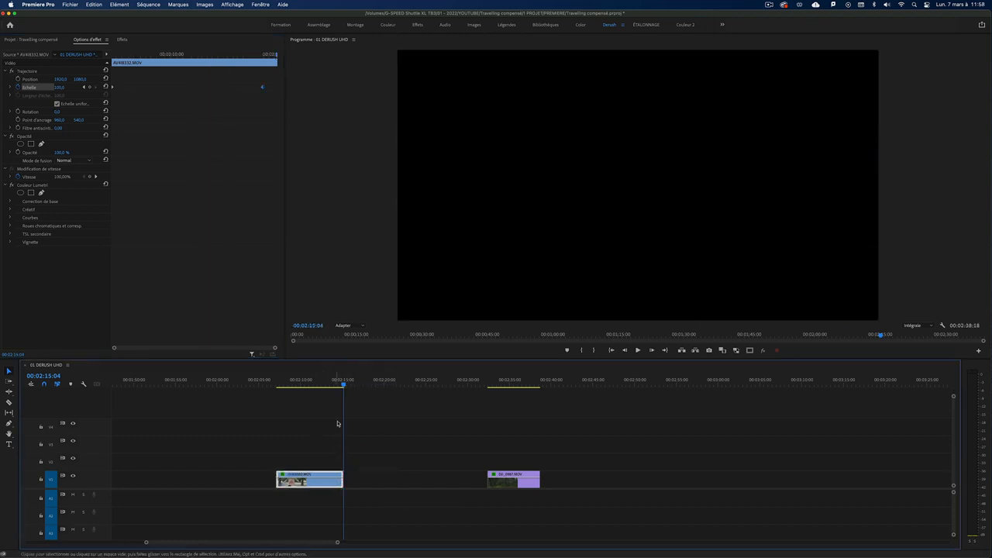
{"action": "left_click", "coordinate": [253, 92]}
{"action": "left_click_drag", "start_coordinate": [265, 89], "coordinate": [279, 90]}
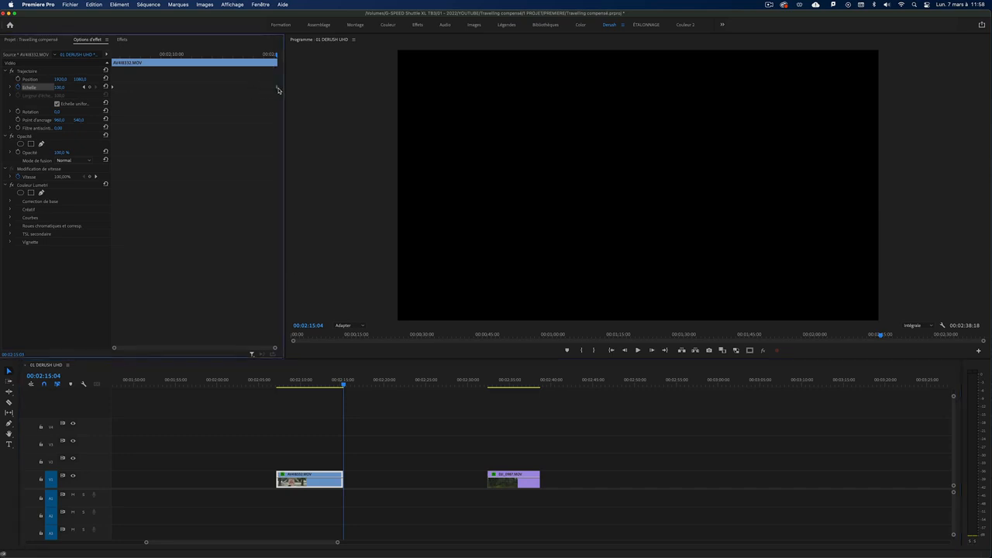
Play back the shortened woman clip to check the dolly zoom effect.
{"action": "left_click", "coordinate": [285, 382]}
{"action": "key", "text": "space"}
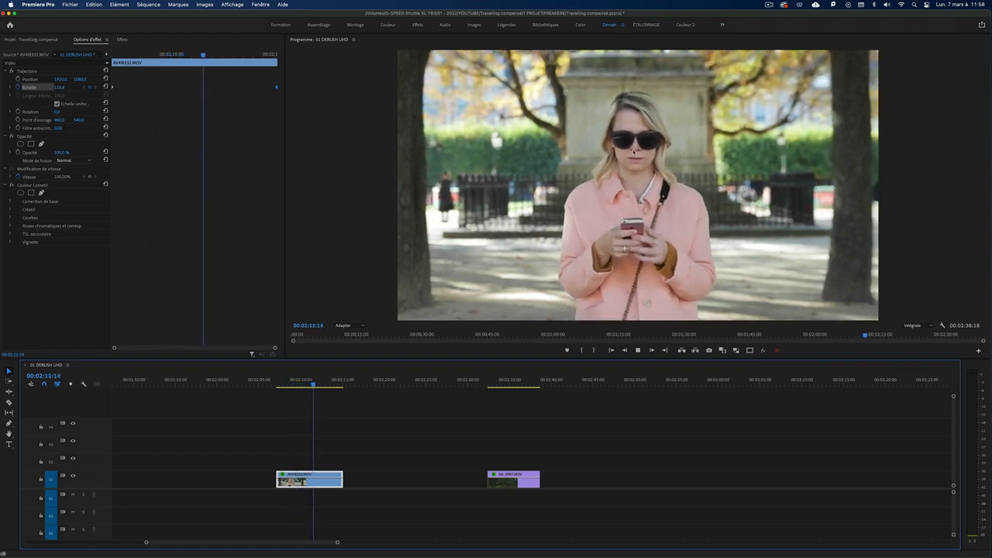
{"action": "key", "text": "space"}
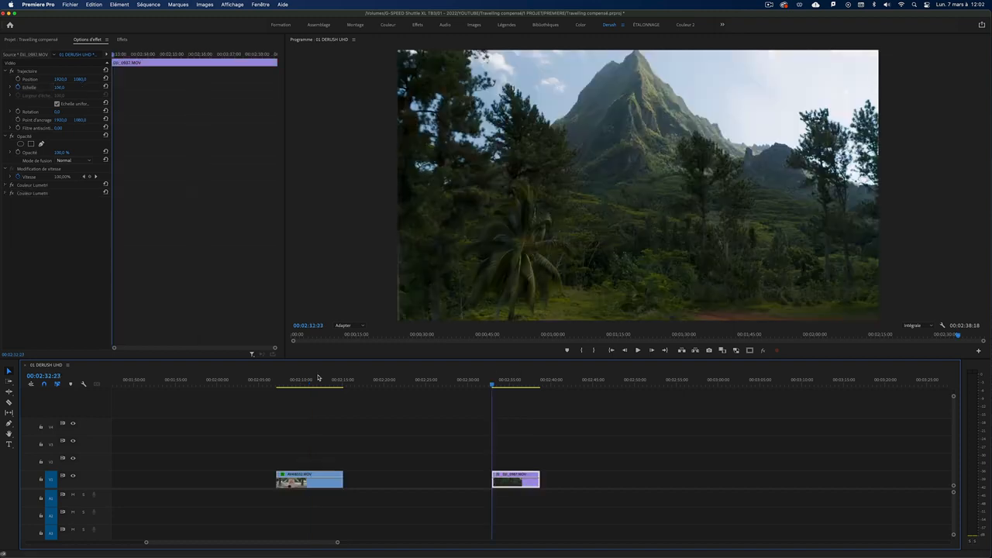
Review the mountain clip and trim its start to 00:02:33:14.
{"action": "key", "text": "space"}
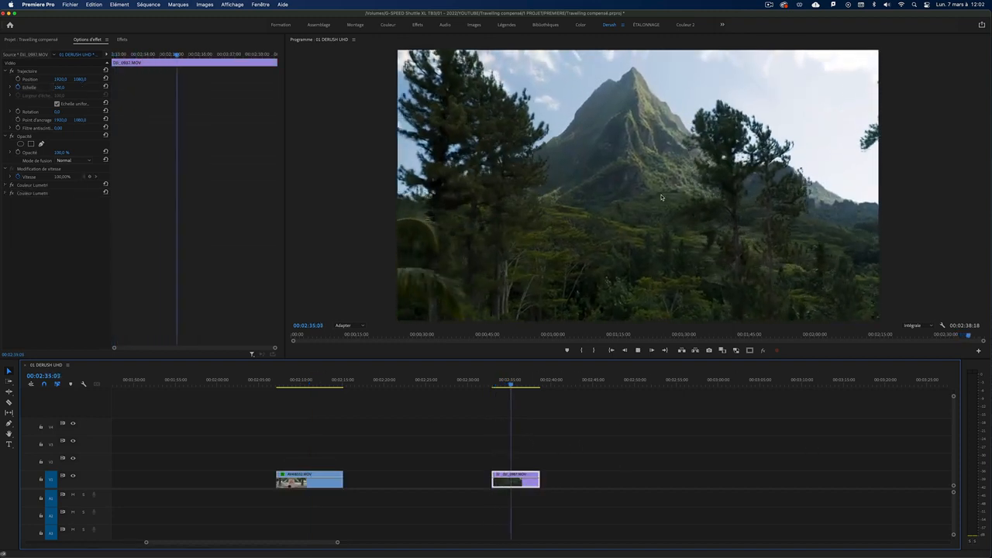
{"action": "key", "text": "space"}
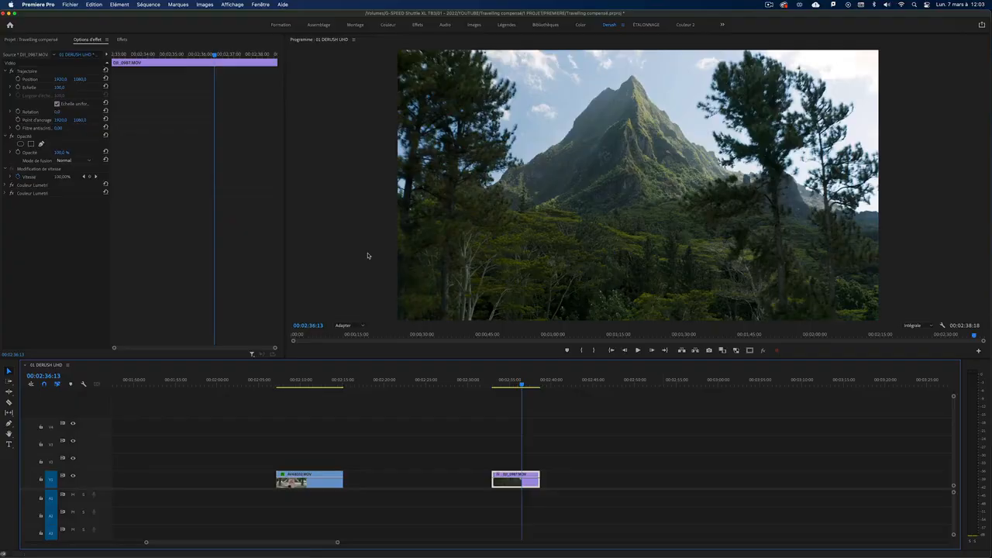
{"action": "key", "text": "Up"}
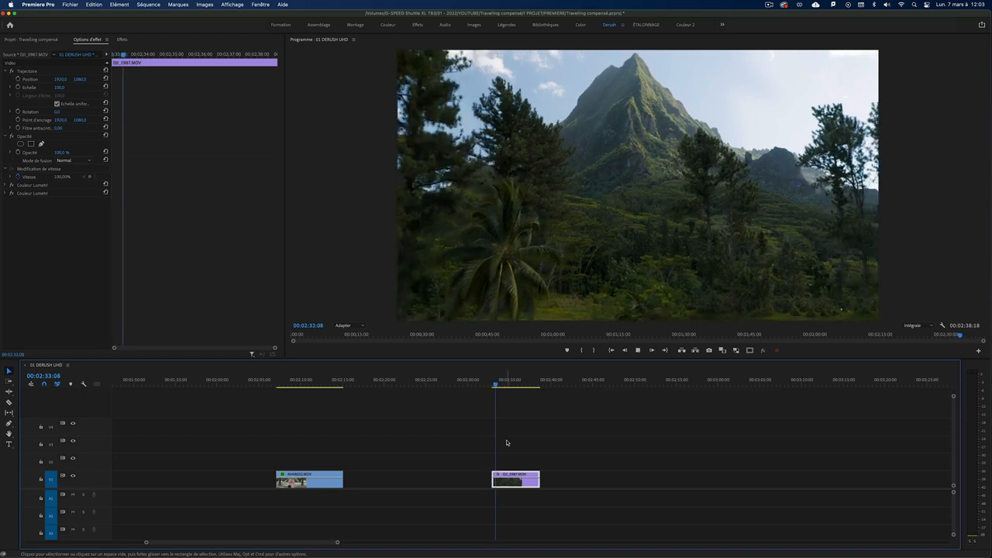
{"action": "left_click_drag", "start_coordinate": [492, 479], "coordinate": [498, 479]}
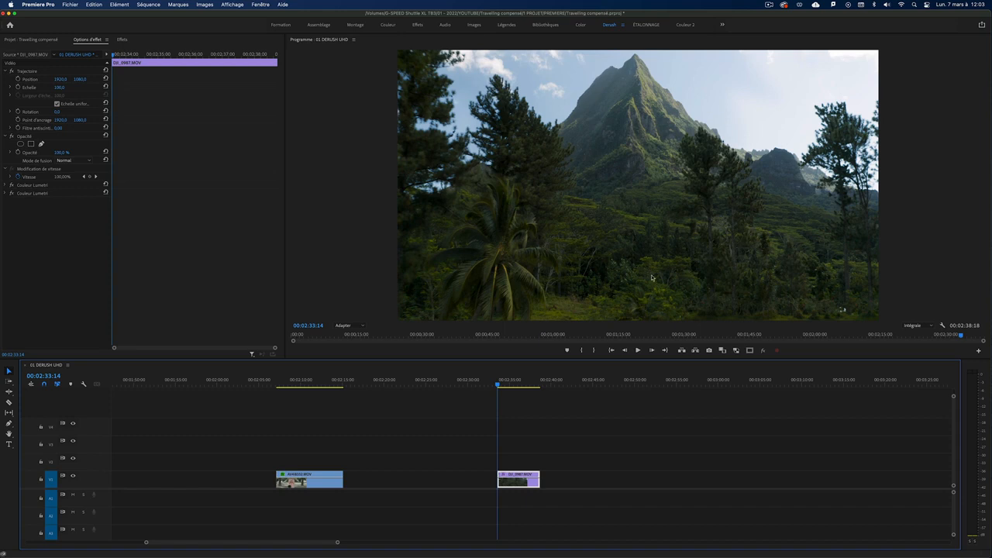
At the mountain clip's start, enable Position and Scale keyframing with scale 130 and vertical position about 1395.
{"action": "left_click", "coordinate": [25, 81]}
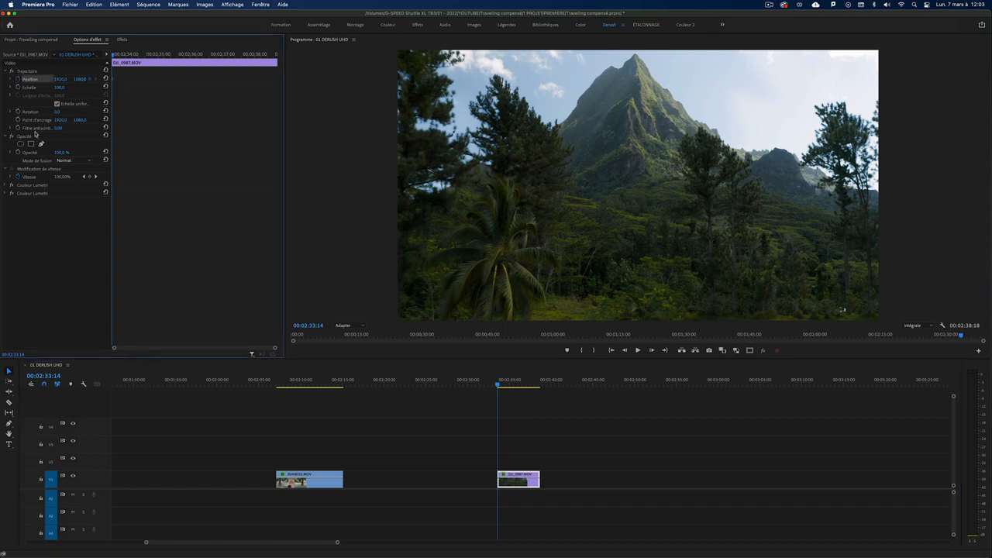
{"action": "left_click", "coordinate": [22, 88]}
{"action": "left_click", "coordinate": [68, 89]}
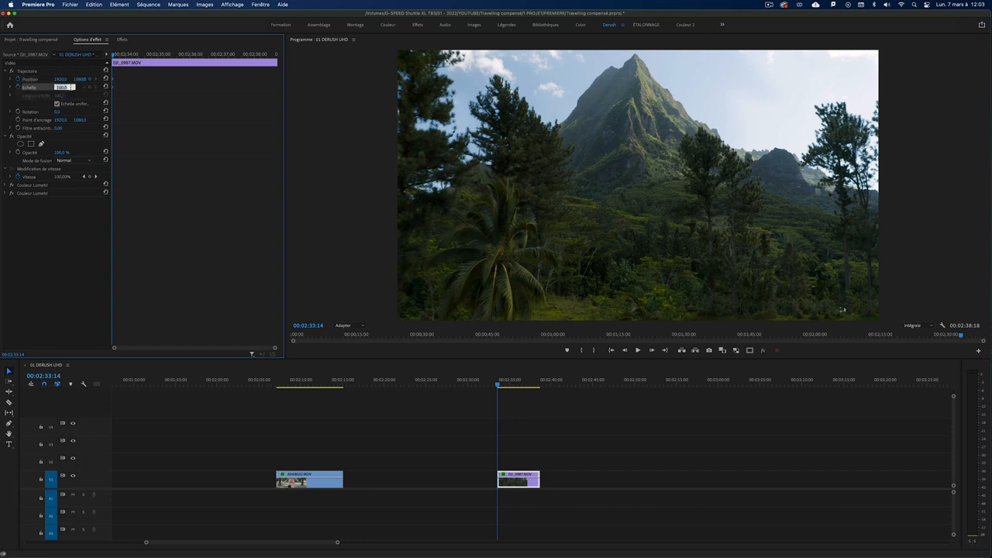
{"action": "type", "text": "130"}
{"action": "key", "text": "Return"}
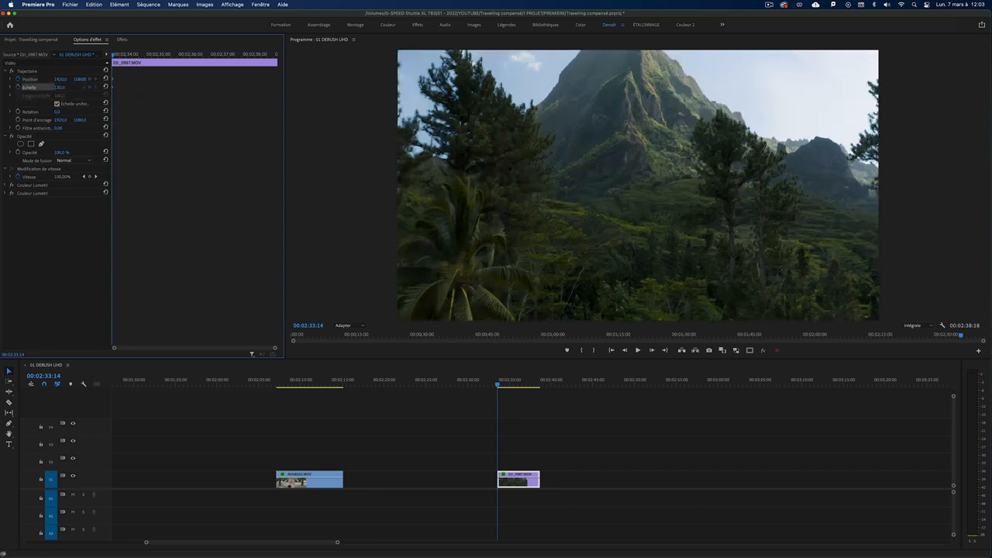
{"action": "left_click_drag", "start_coordinate": [77, 81], "coordinate": [117, 81]}
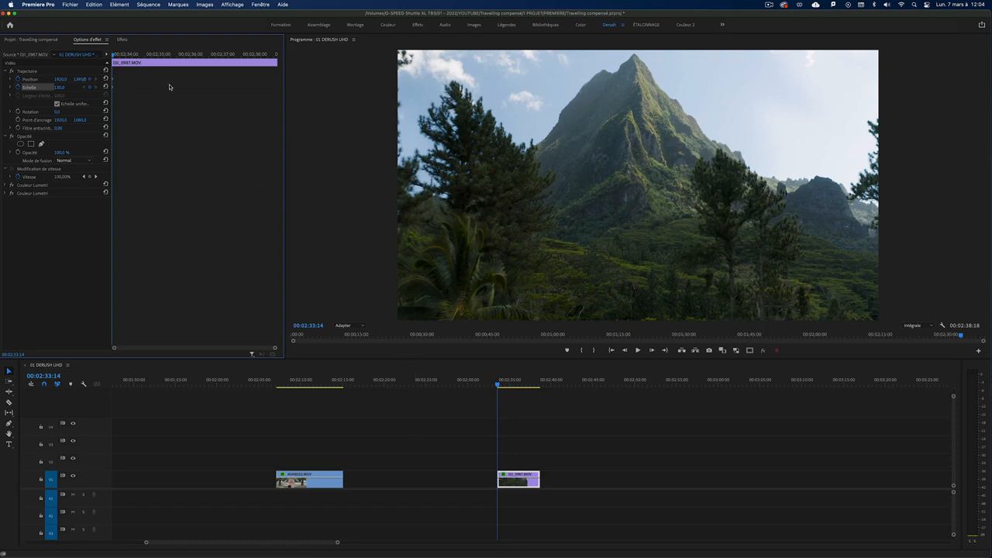
Add Position and Scale keyframes on the mountain clip's last frame at 00:02:38:17.
{"action": "left_click_drag", "start_coordinate": [150, 55], "coordinate": [265, 62]}
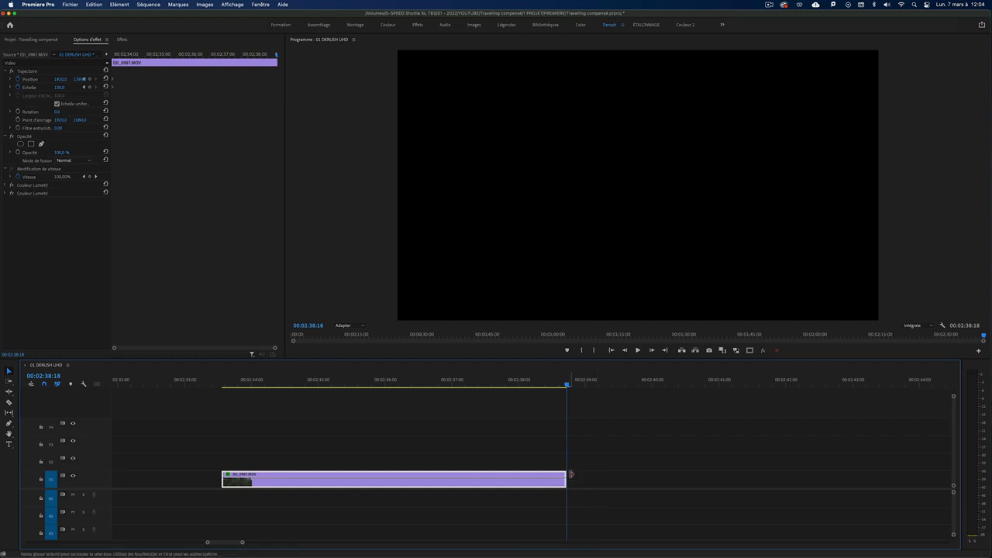
{"action": "key", "text": "Left"}
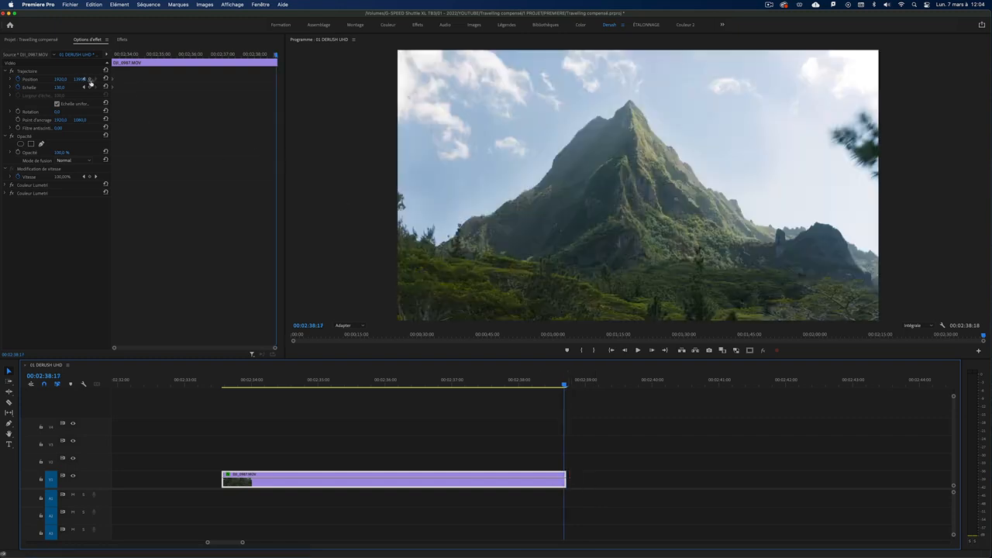
{"action": "left_click_drag", "start_coordinate": [111, 71], "coordinate": [137, 71]}
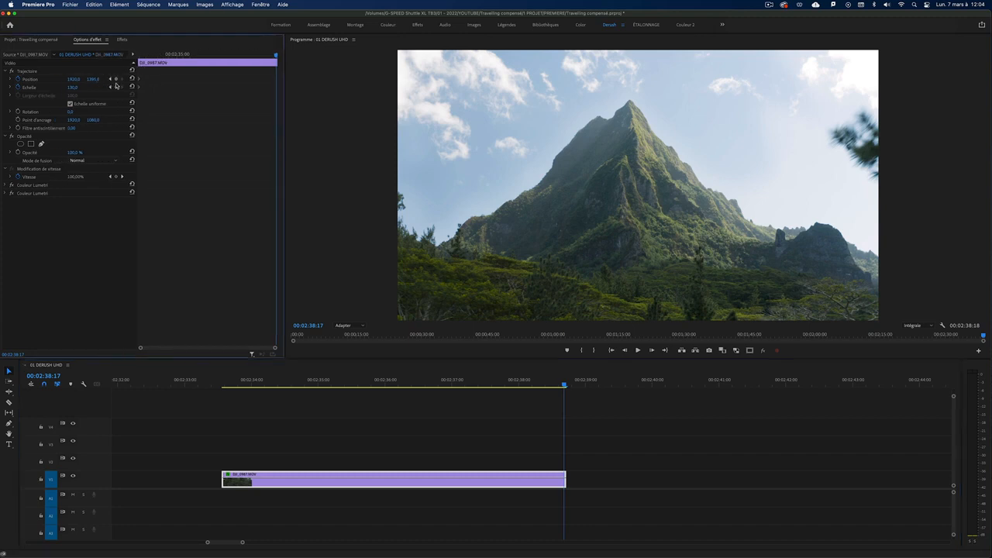
{"action": "left_click", "coordinate": [116, 80]}
{"action": "left_click", "coordinate": [115, 87]}
Set the mountain clip's last-frame scale to 100 and vertical position to 1080, and return to the clip's start.
{"action": "left_click", "coordinate": [73, 88]}
{"action": "type", "text": "1"}
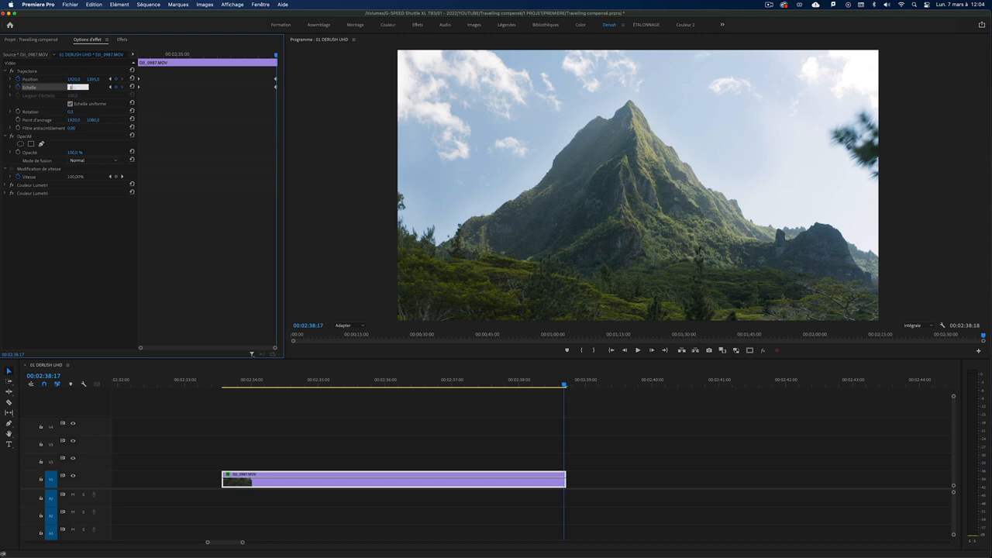
{"action": "type", "text": "00"}
{"action": "key", "text": "Return"}
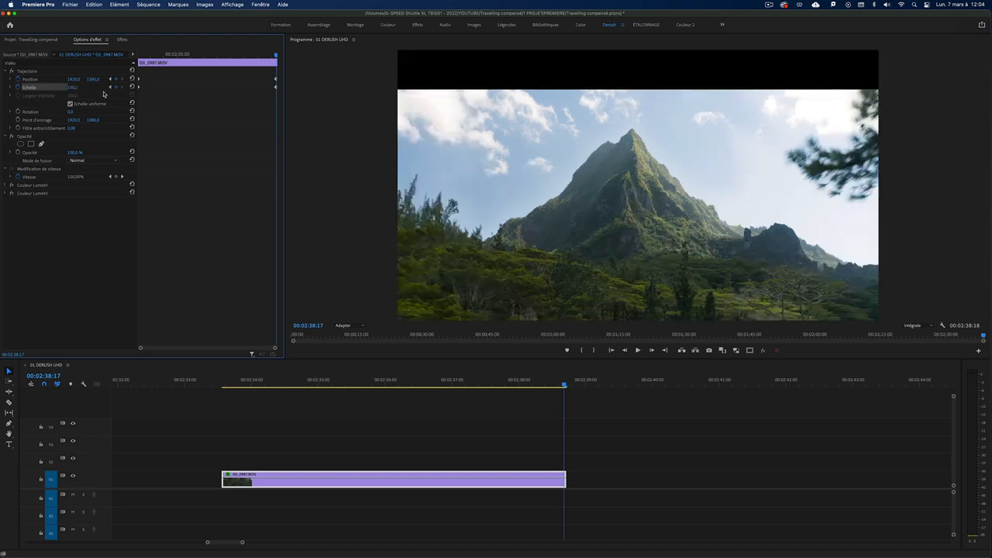
{"action": "left_click_drag", "start_coordinate": [94, 80], "coordinate": [60, 80]}
{"action": "left_click", "coordinate": [94, 80]}
{"action": "type", "text": "1080"}
{"action": "key", "text": "Return"}
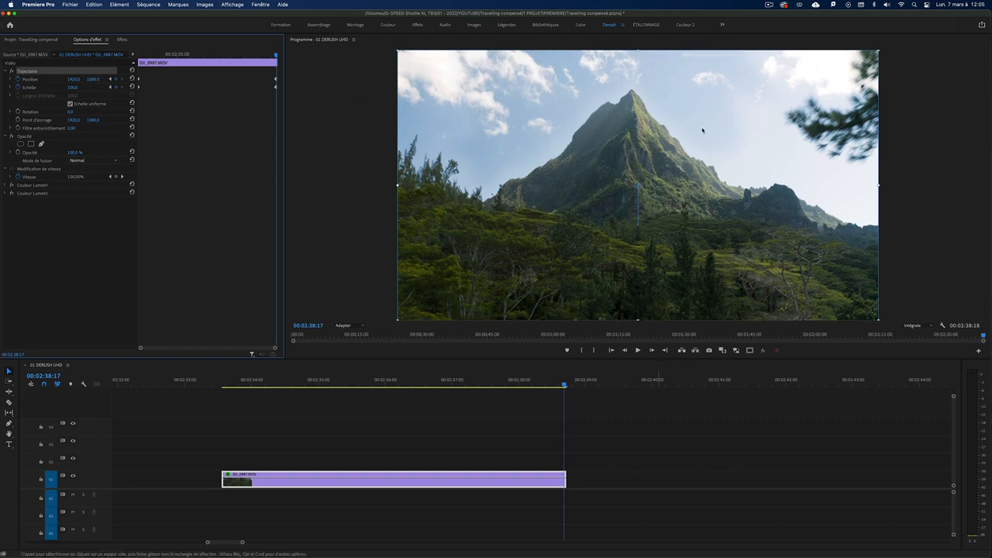
{"action": "left_click", "coordinate": [589, 442]}
{"action": "left_click", "coordinate": [223, 382]}
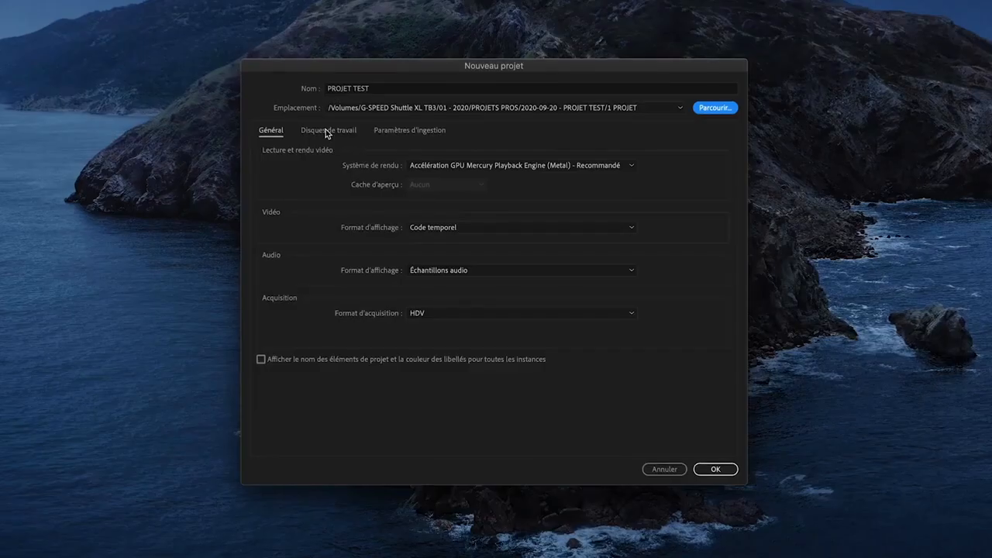
Show the scratch disk settings for the new project PROJET TEST.
{"action": "left_click", "coordinate": [326, 129]}
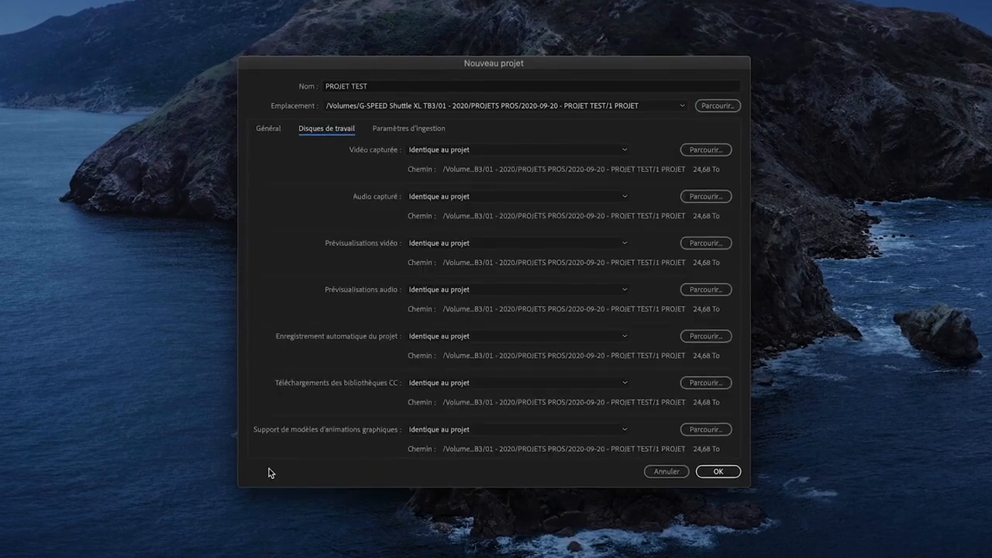